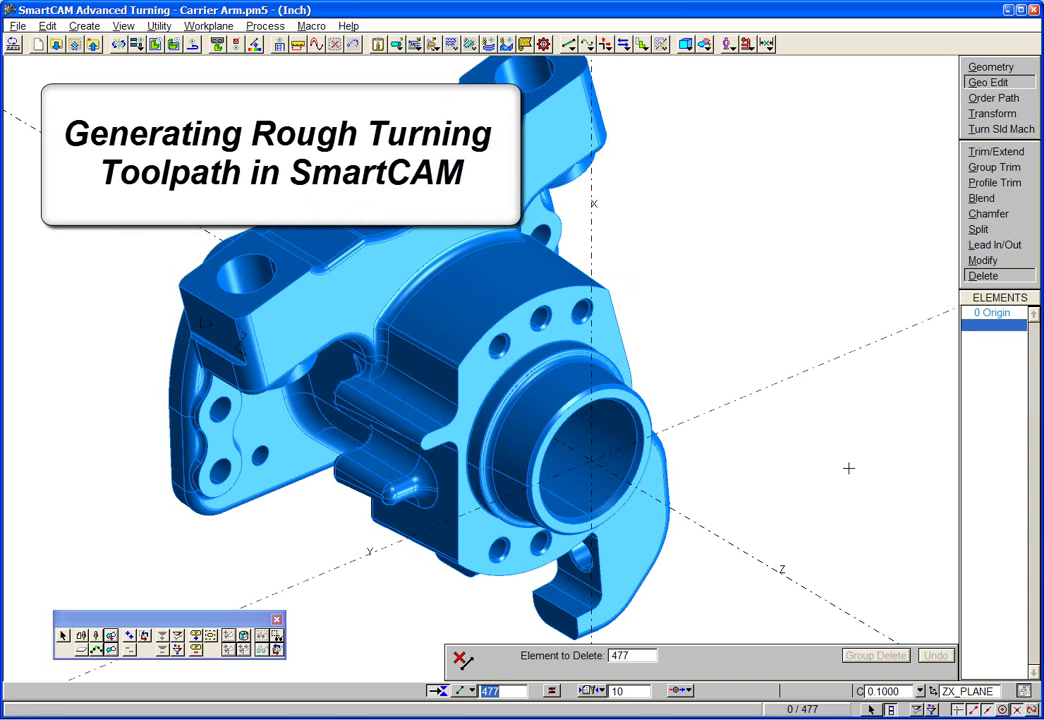
# Start a Linear roughing cycle using the Radial/Pt slice method, with its slice point at the tip of the flange's protruding rib
pyautogui.scroll(3, 561, 556)
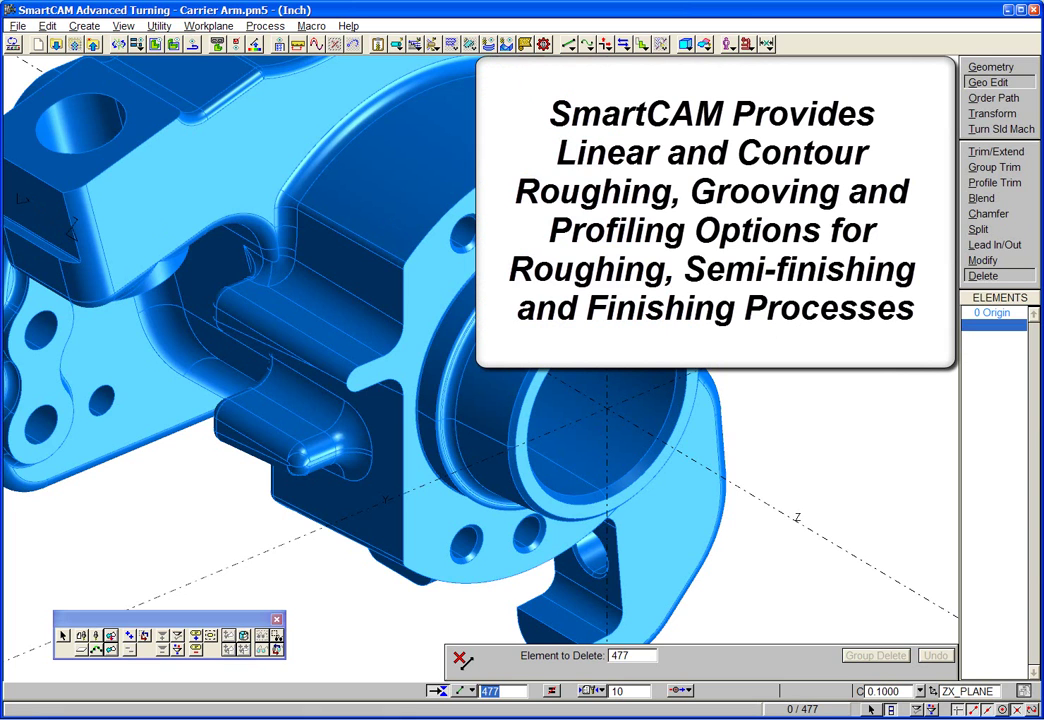
pyautogui.click(397, 44)
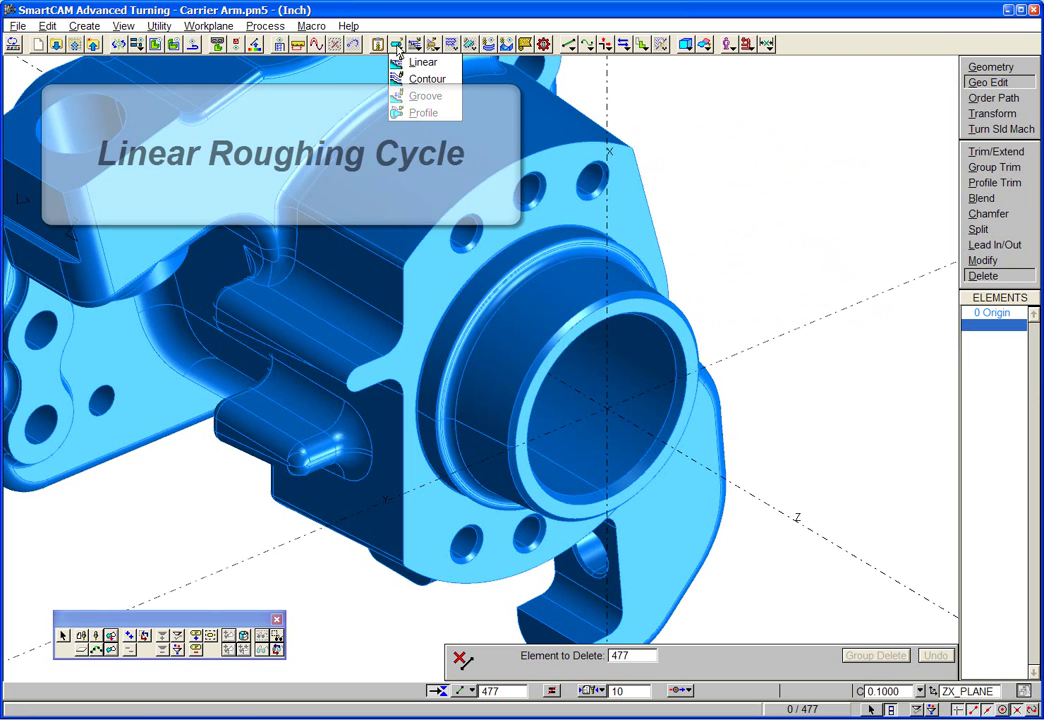
pyautogui.click(420, 62)
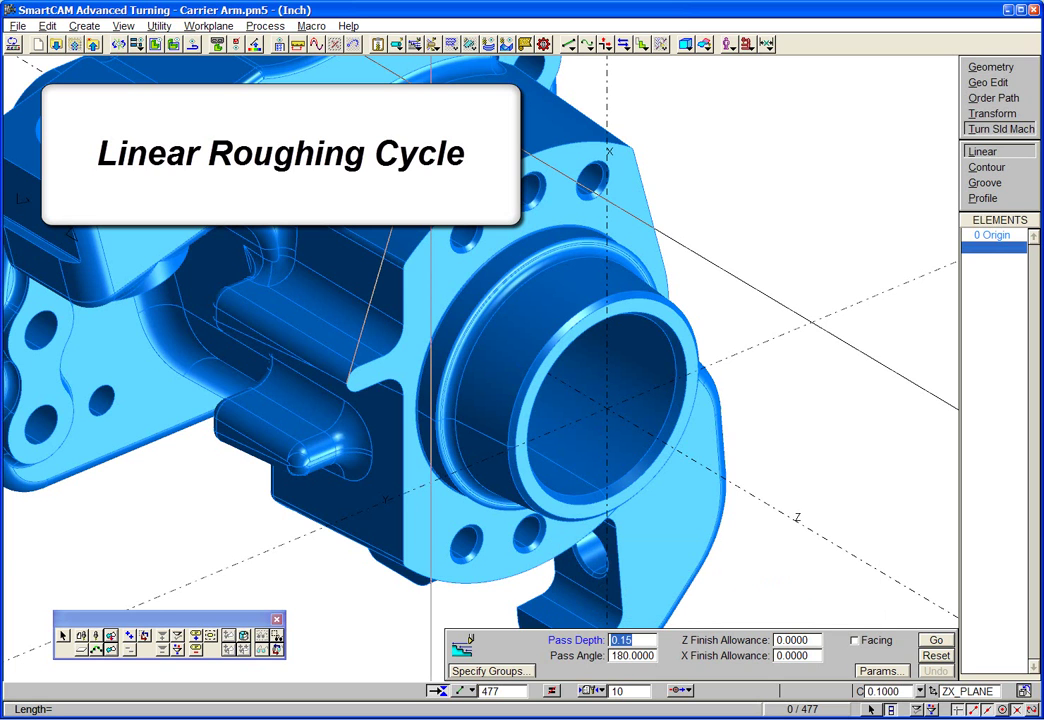
pyautogui.click(898, 676)
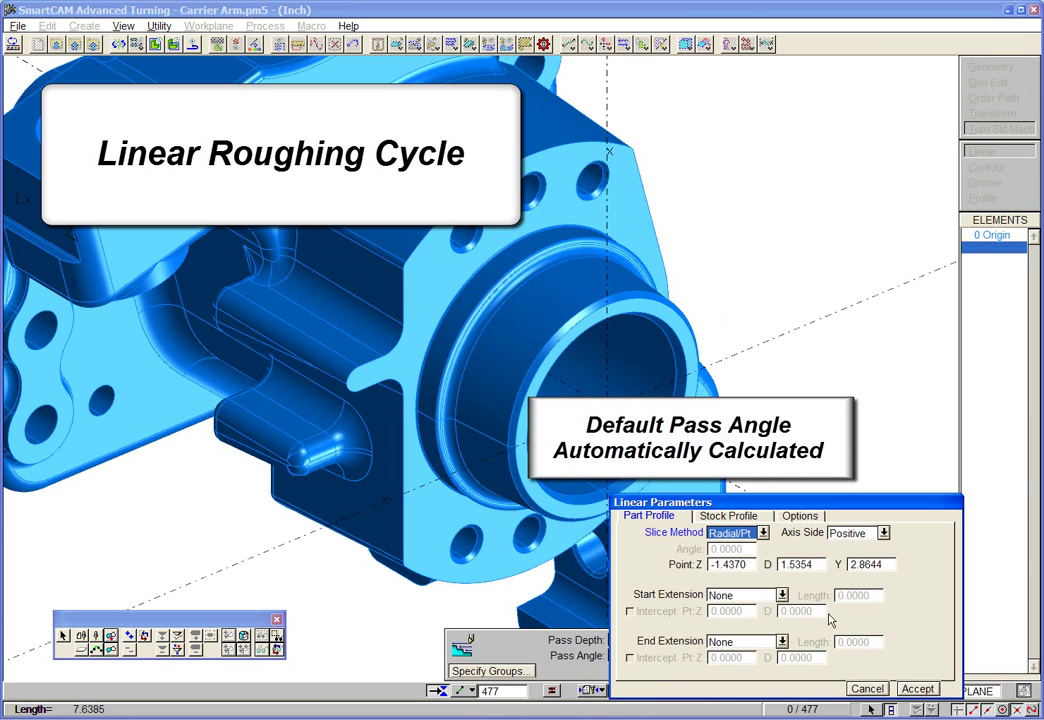
pyautogui.click(763, 533)
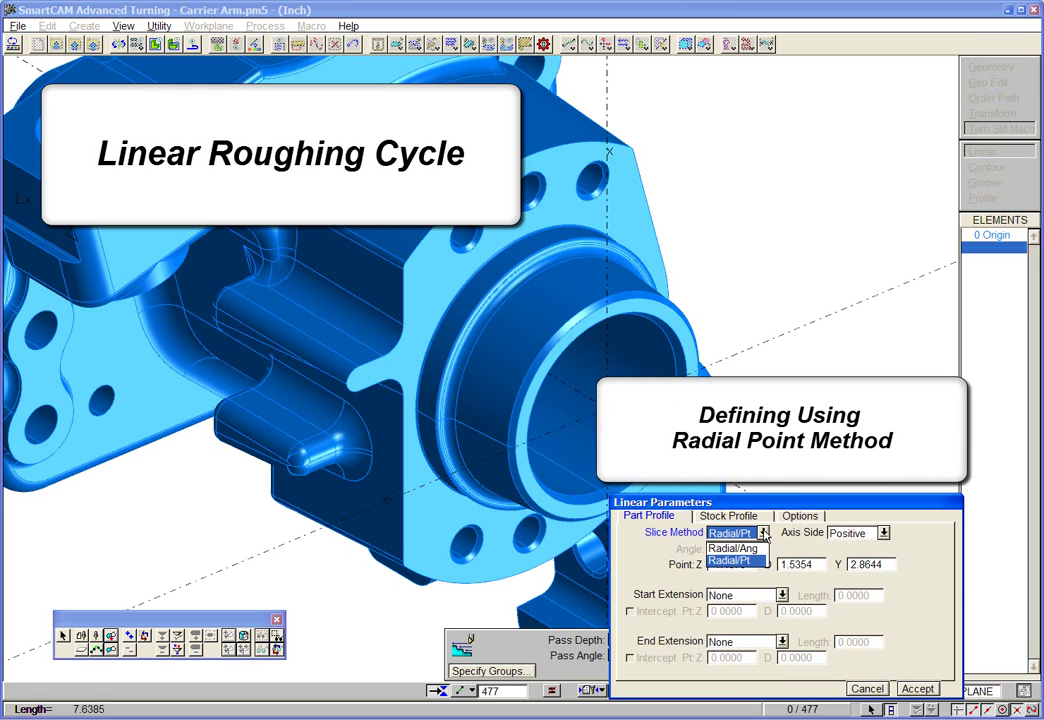
pyautogui.click(733, 560)
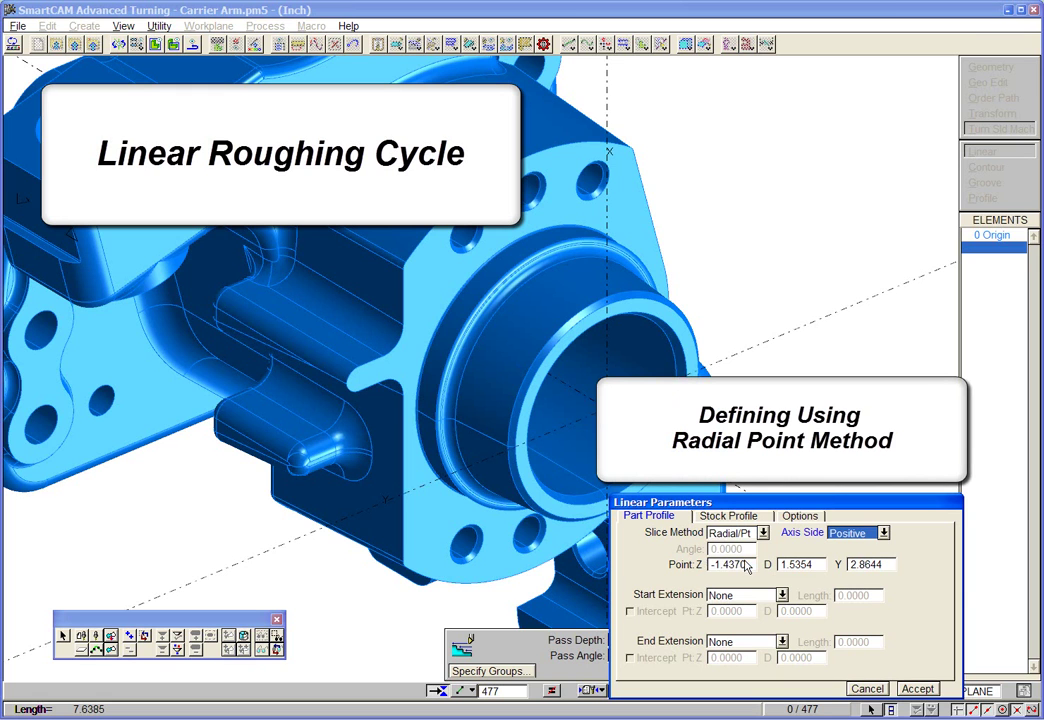
pyautogui.click(684, 568)
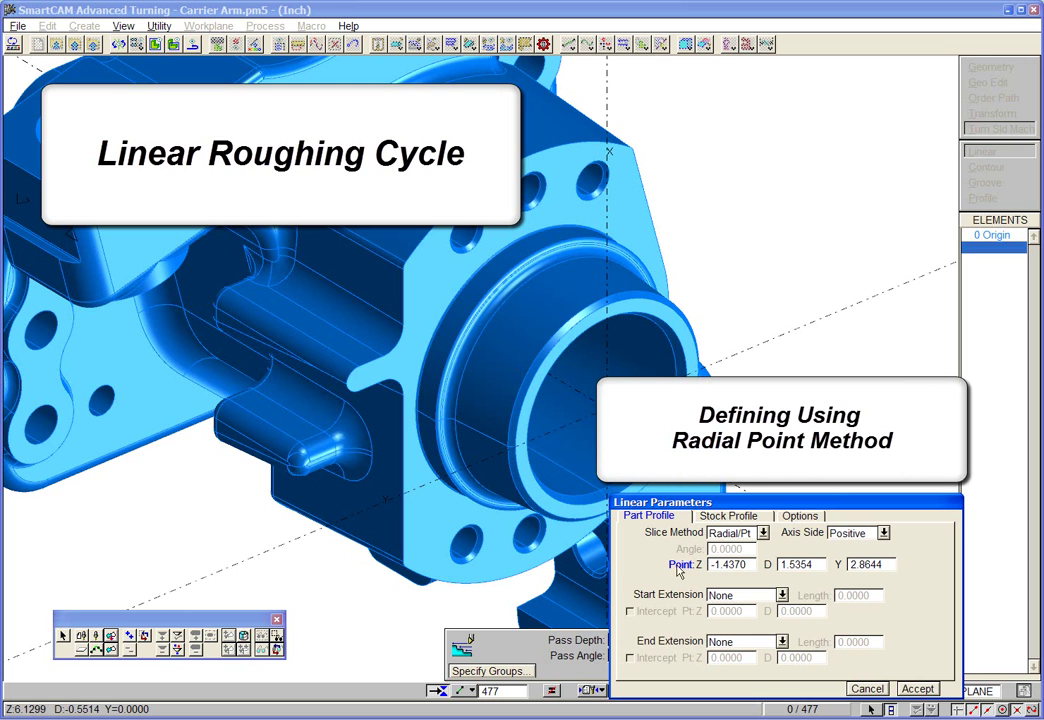
pyautogui.click(348, 385)
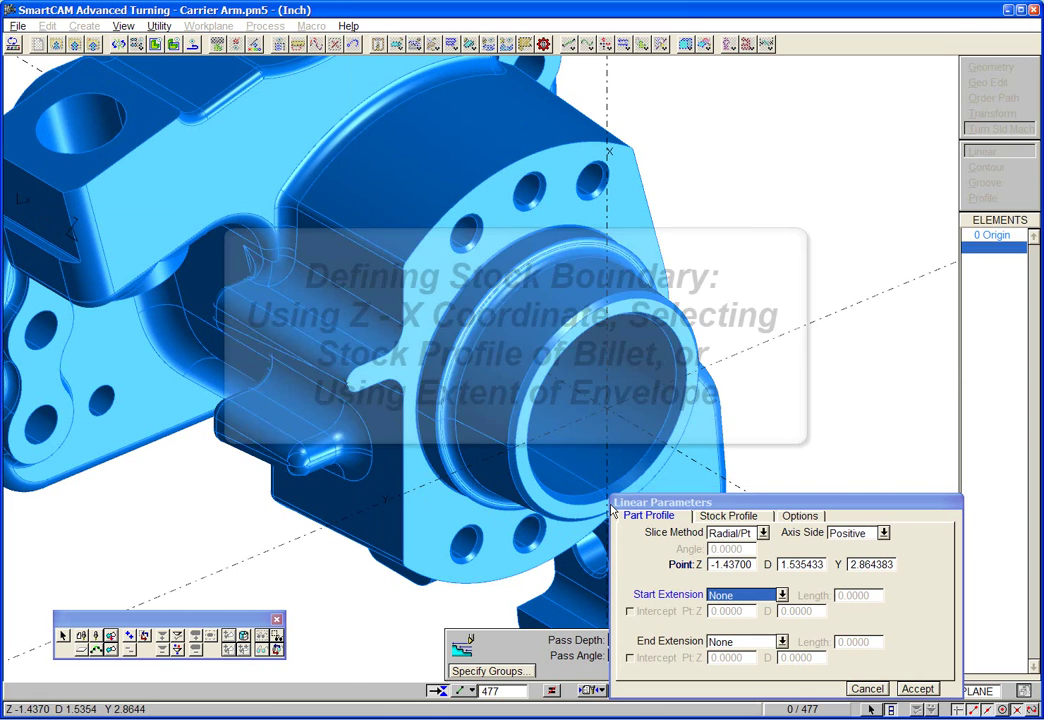
# Define the linear roughing stock by Part Profile and accept the parameters
pyautogui.click(748, 517)
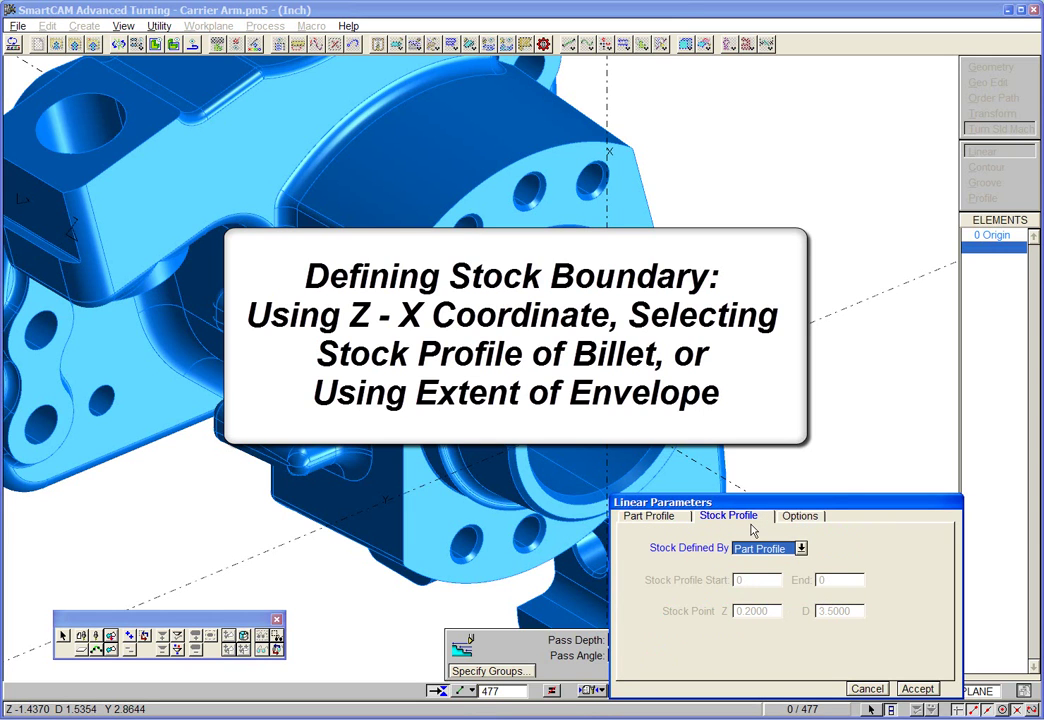
pyautogui.click(801, 549)
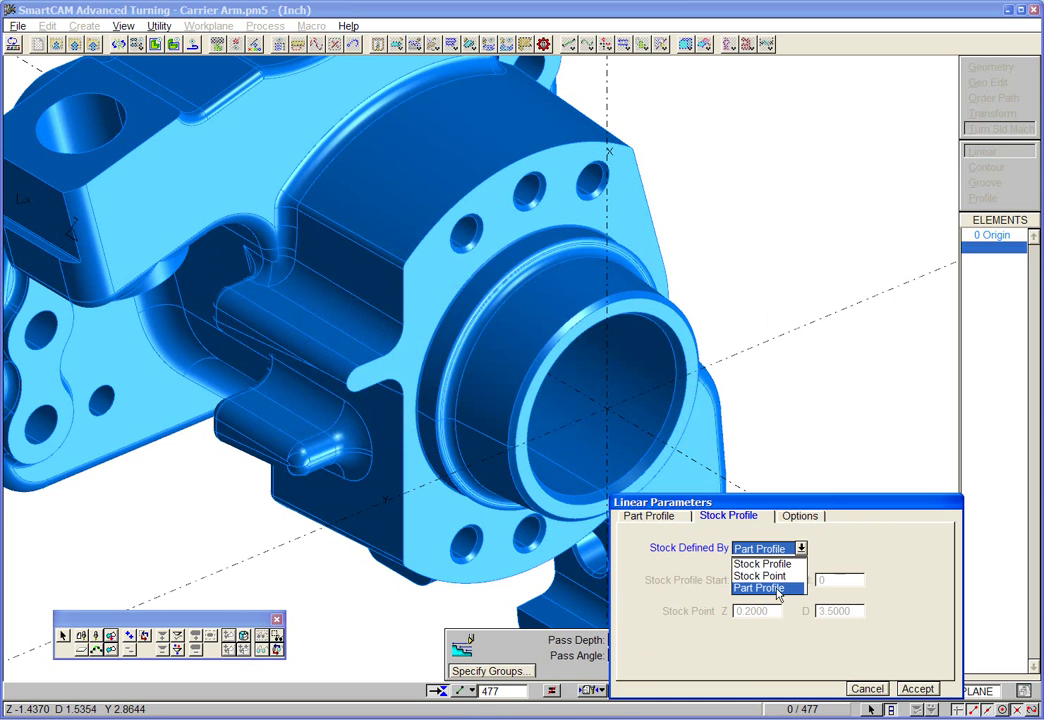
pyautogui.click(778, 589)
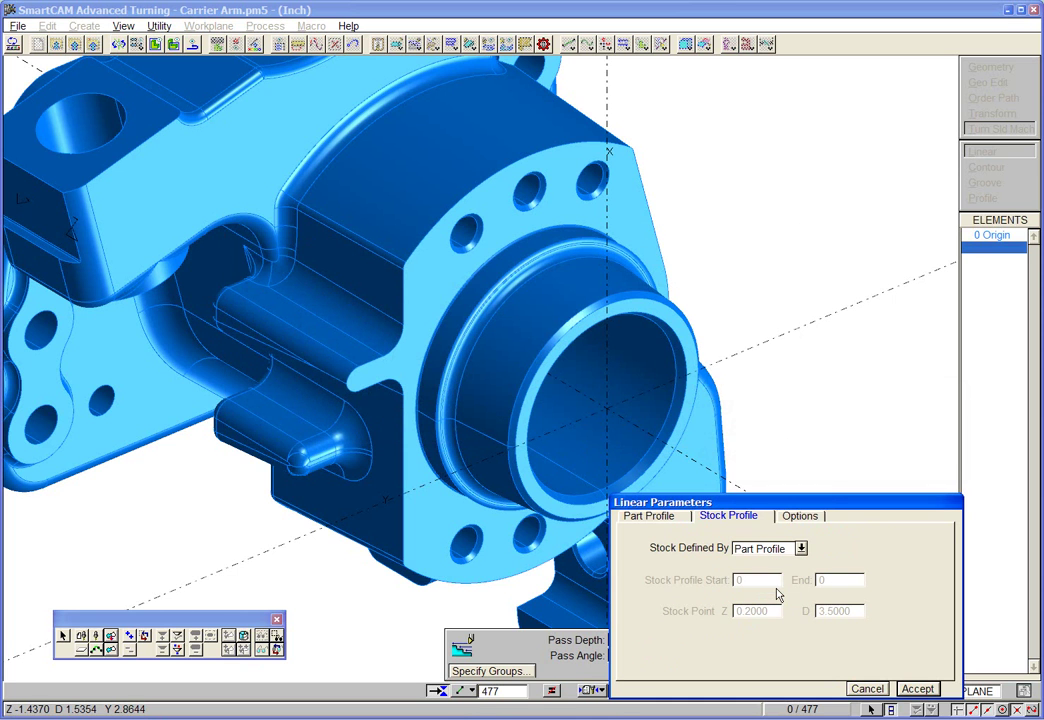
pyautogui.click(917, 691)
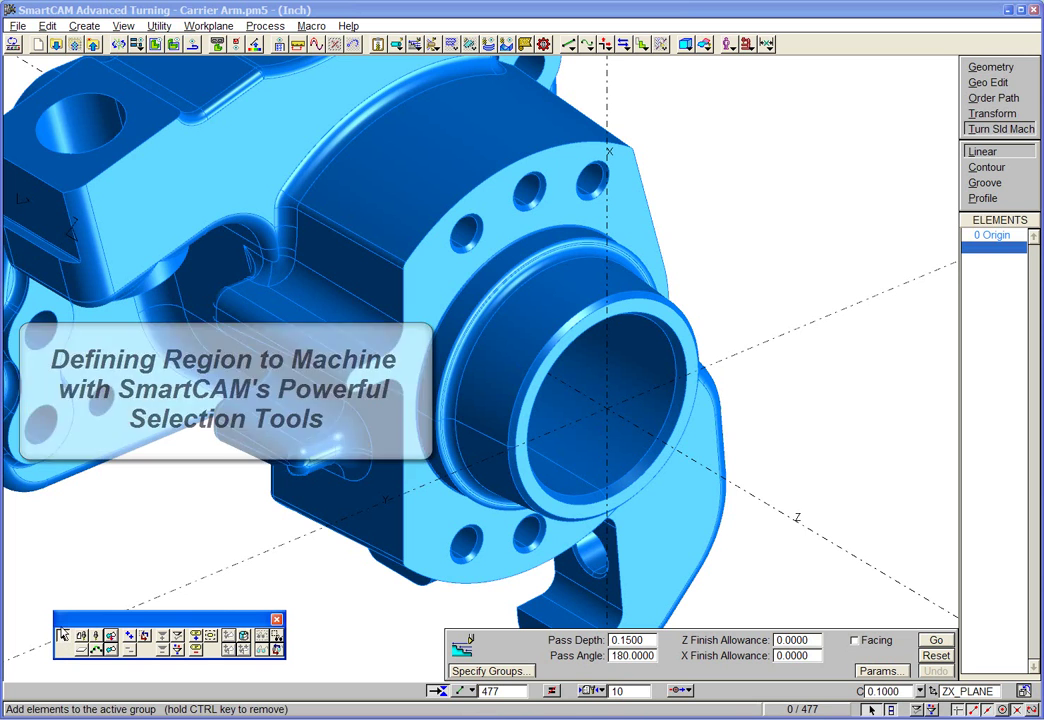
# Select the surfaces from the boss's outer chamfer back to the flange face and generate their linear roughing toolpath
pyautogui.click(559, 338)
pyautogui.click(431, 278)
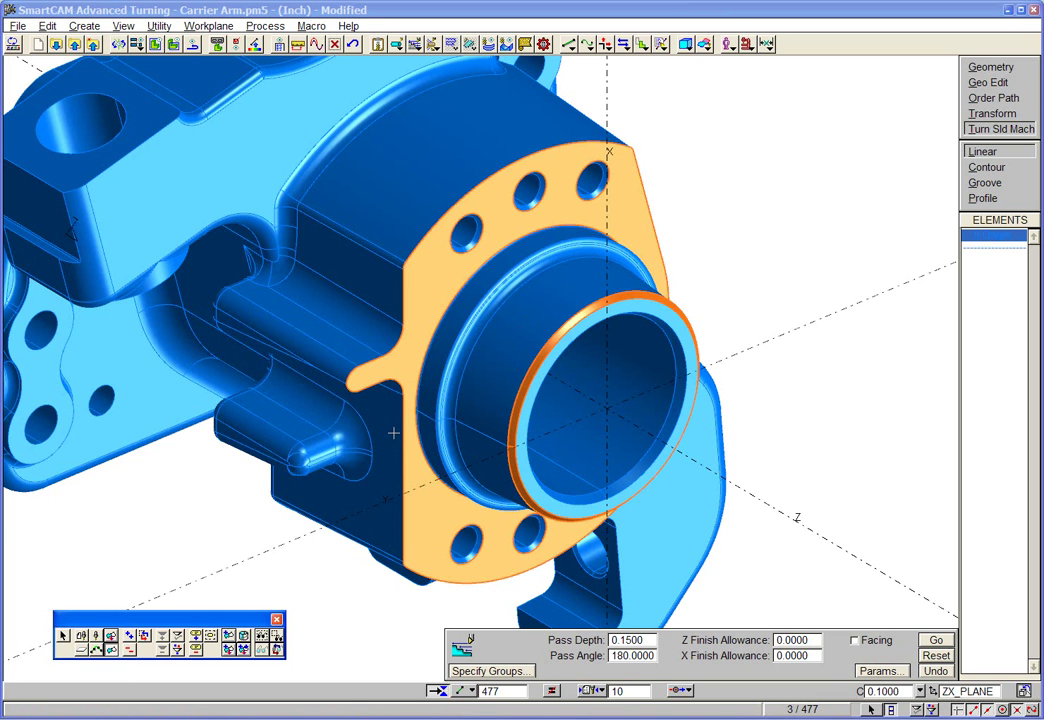
pyautogui.click(506, 345)
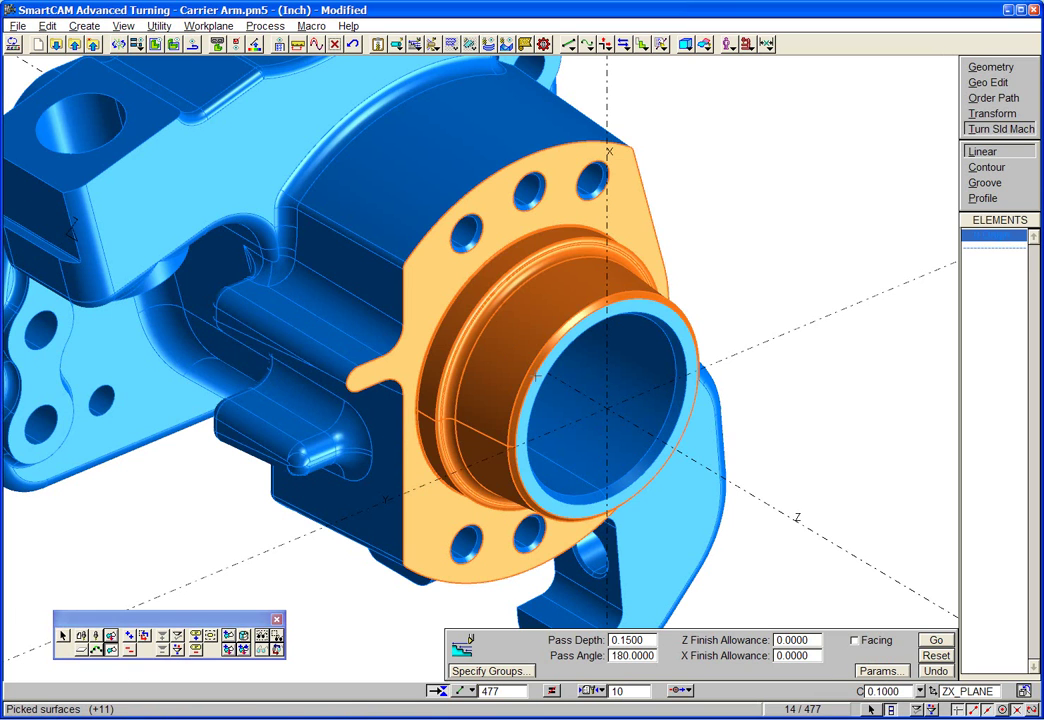
pyautogui.click(936, 640)
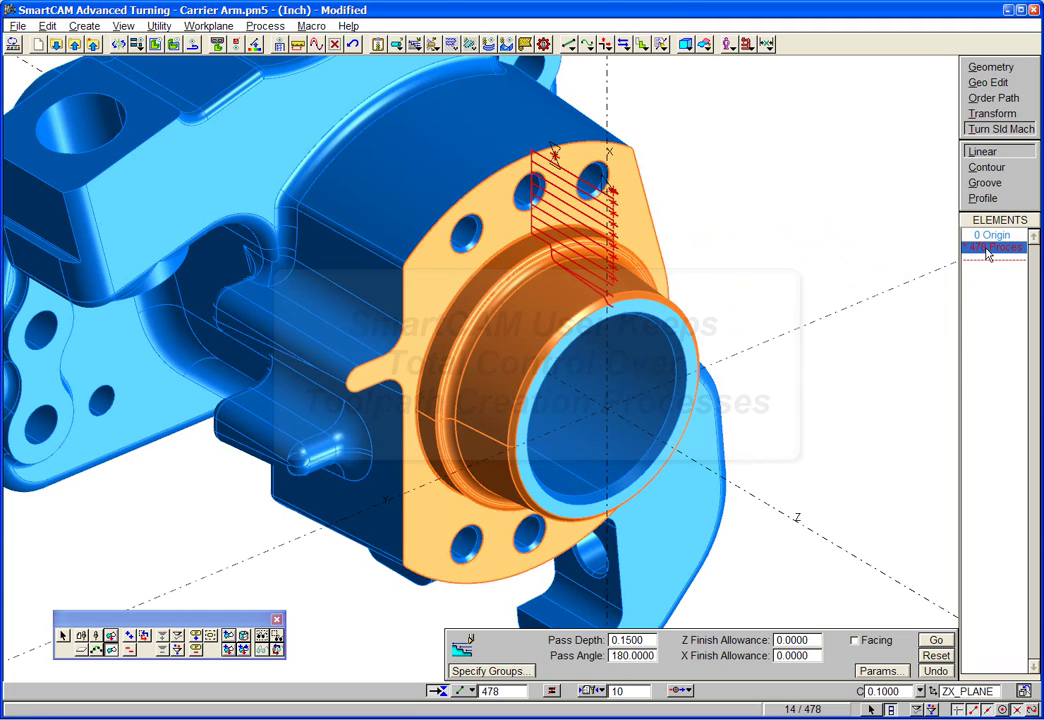
pyautogui.press('F5')
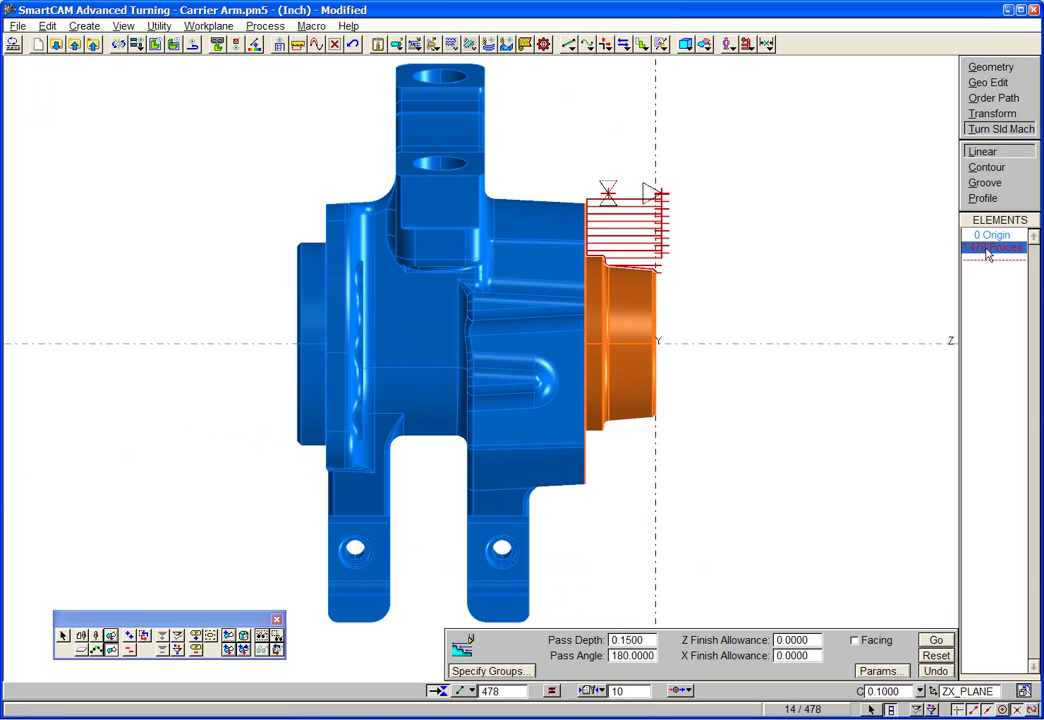
pyautogui.press('F8')
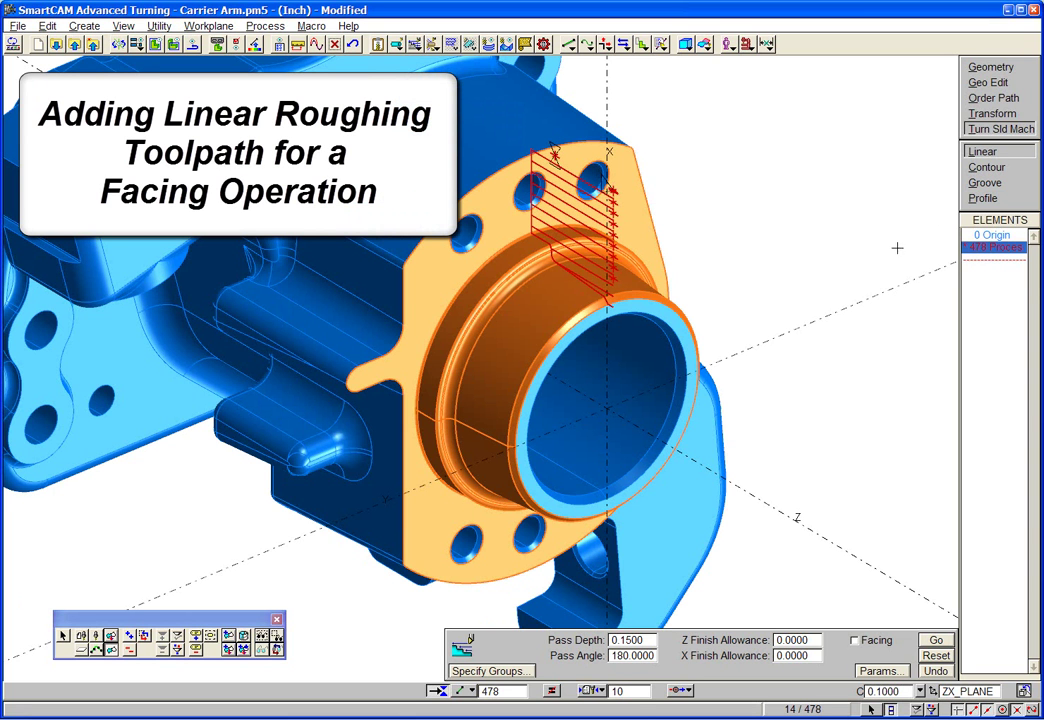
# Replace the selection with the boss's ring-shaped end face and enable Facing for the linear roughing cycle
pyautogui.scroll(3, 648, 408)
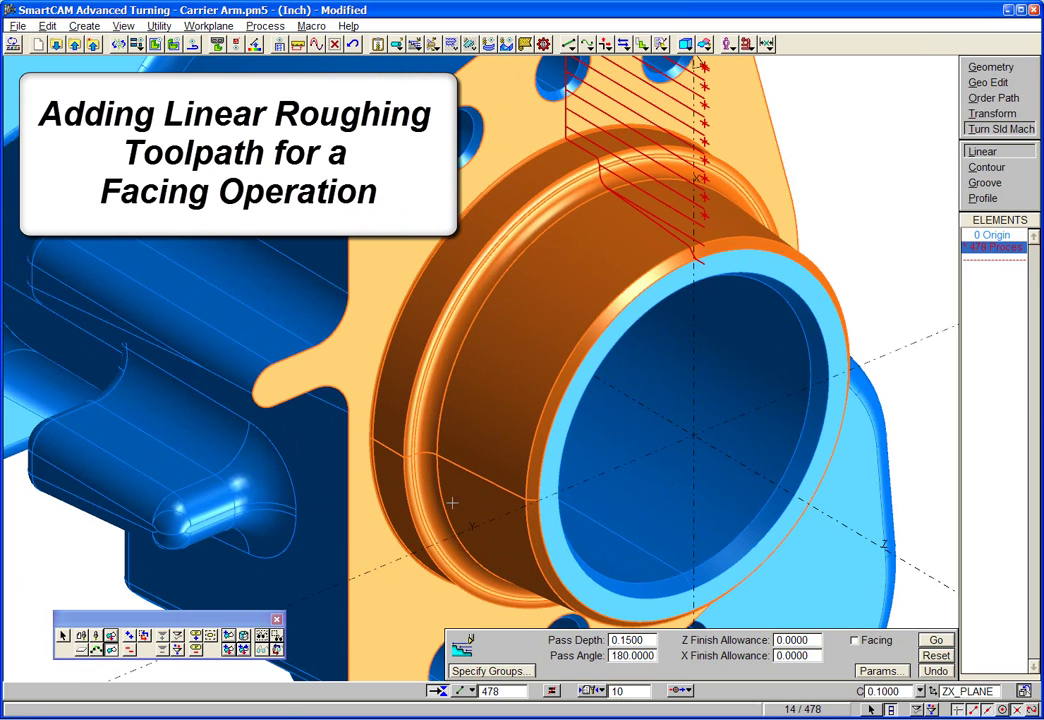
pyautogui.click(64, 636)
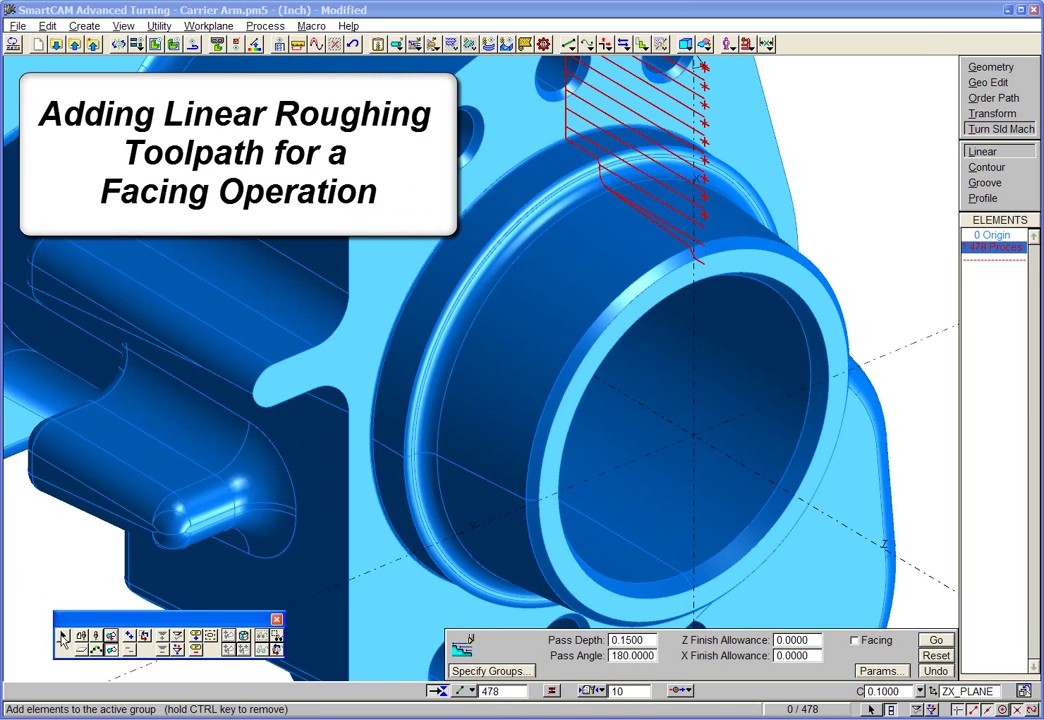
pyautogui.click(673, 293)
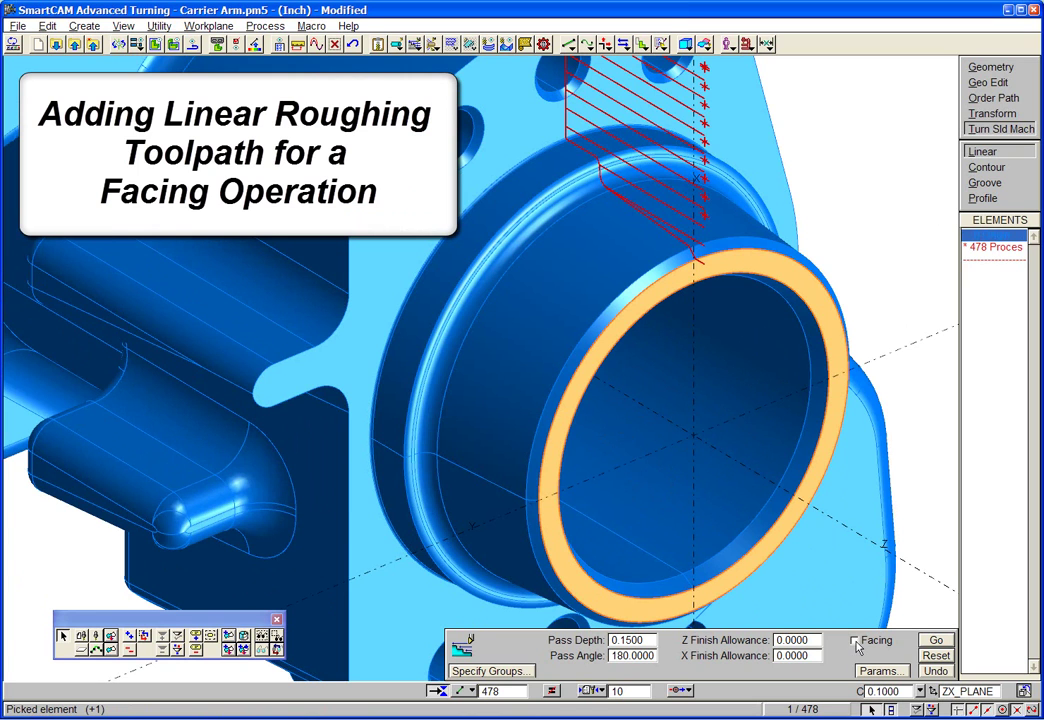
pyautogui.click(855, 640)
# Define the stock by Stock Point at Z 0.2000, D 3.5000 and generate the facing toolpath
pyautogui.click(879, 671)
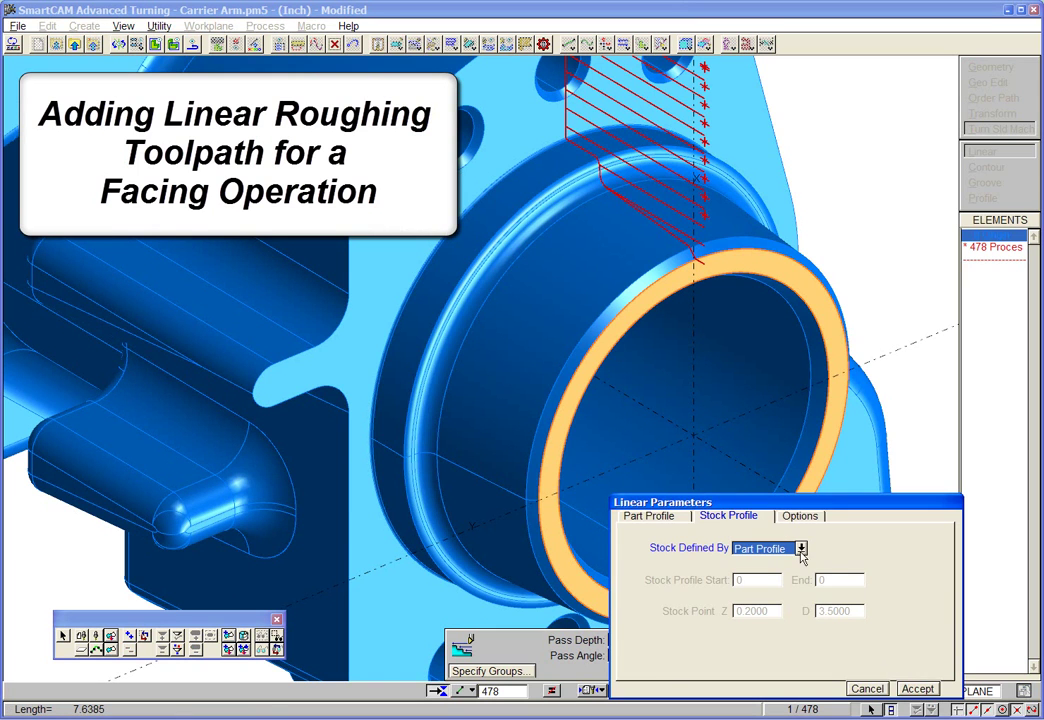
pyautogui.click(800, 549)
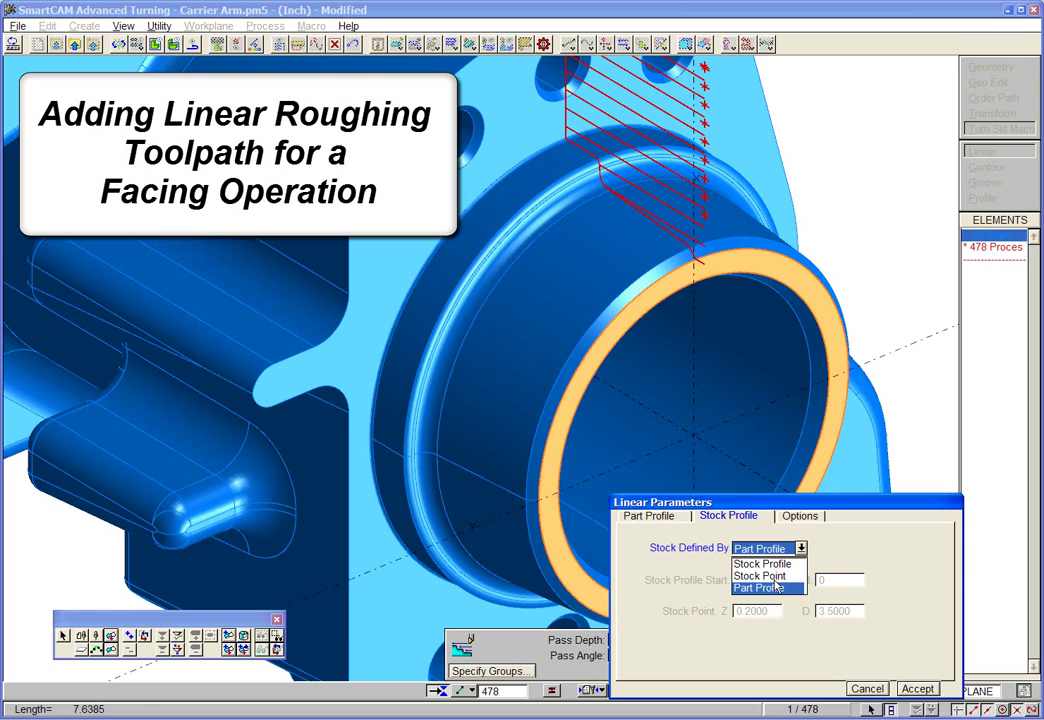
pyautogui.click(774, 576)
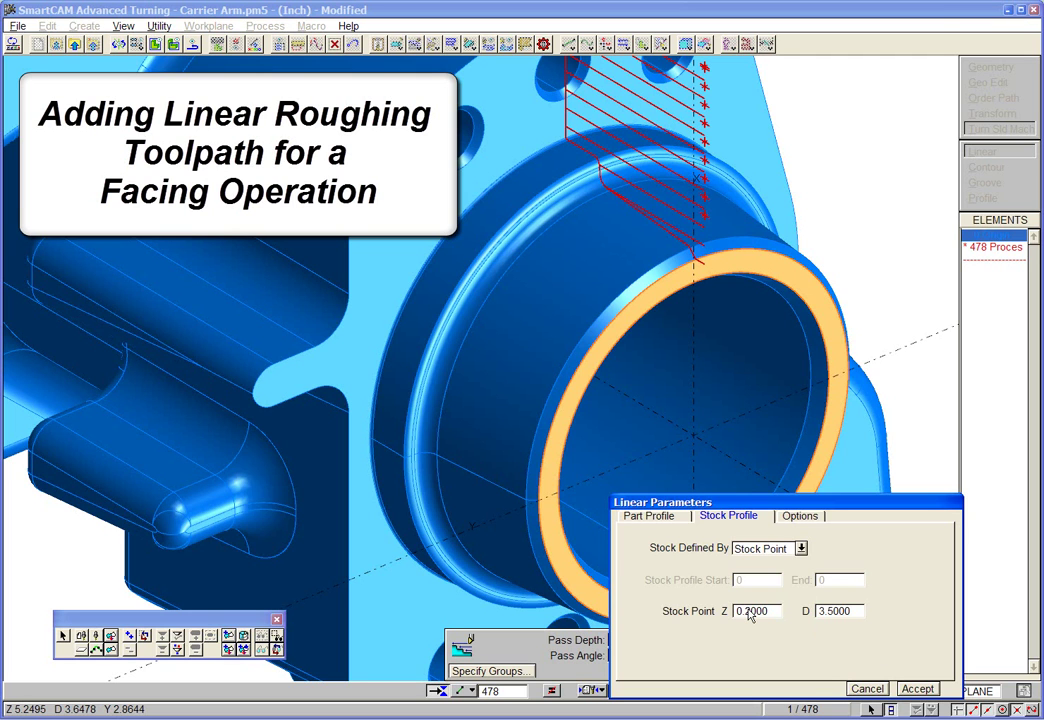
pyautogui.click(918, 689)
pyautogui.click(935, 639)
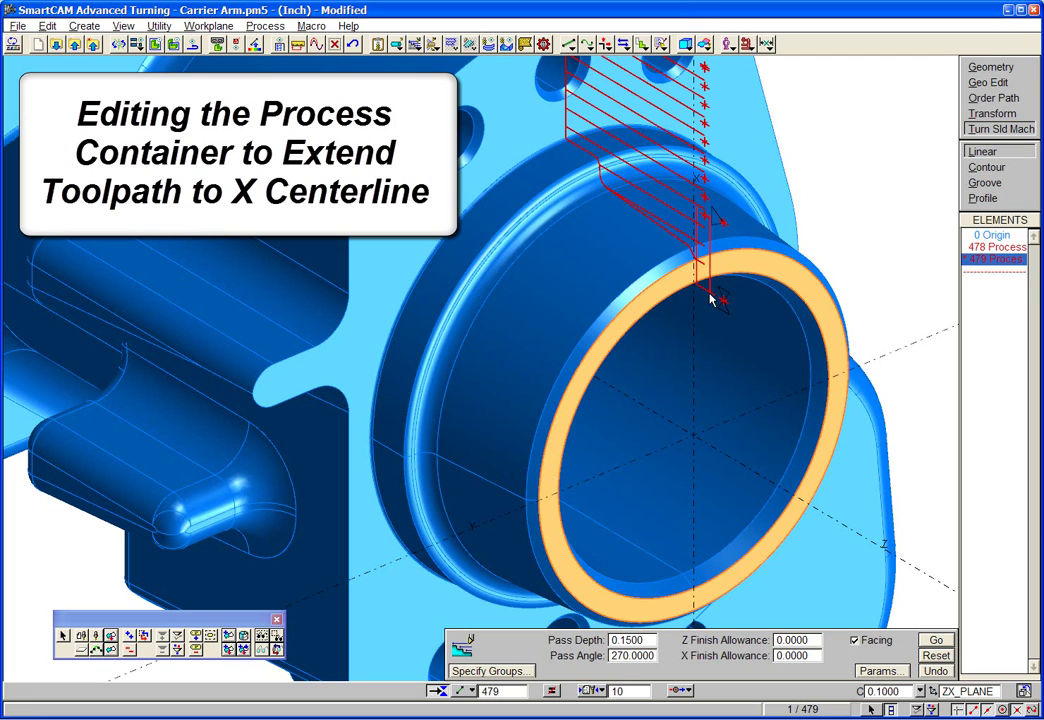
# Undo the facing toolpath and regenerate it with a Tangential end extension intercepting the point Z 0, D 0
pyautogui.click(935, 671)
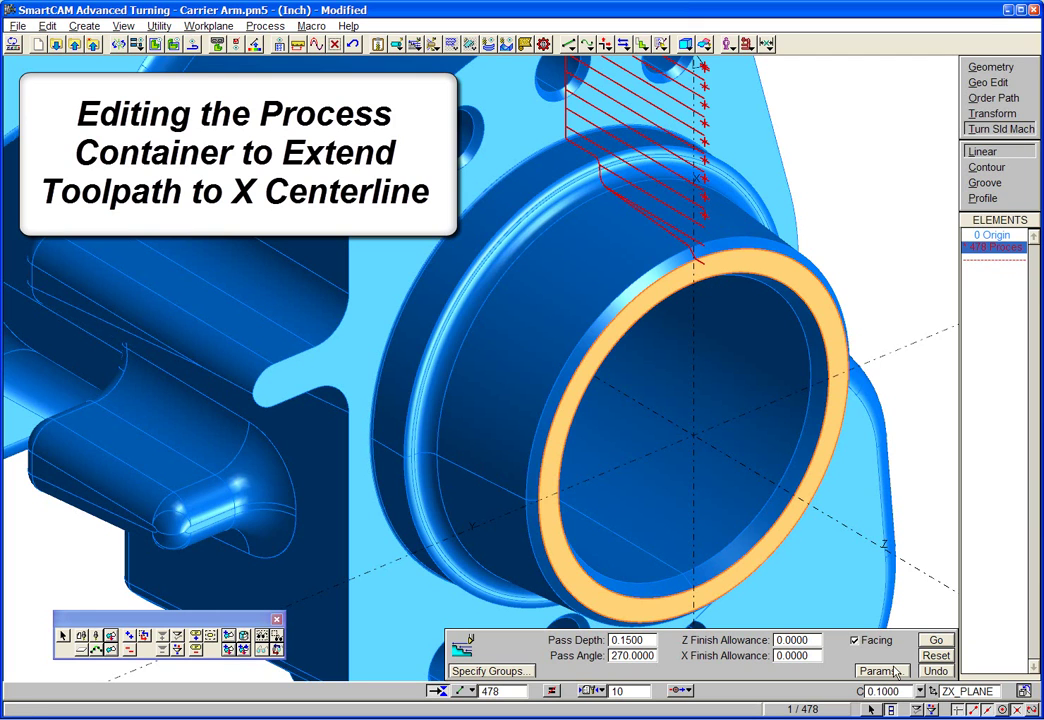
pyautogui.click(881, 672)
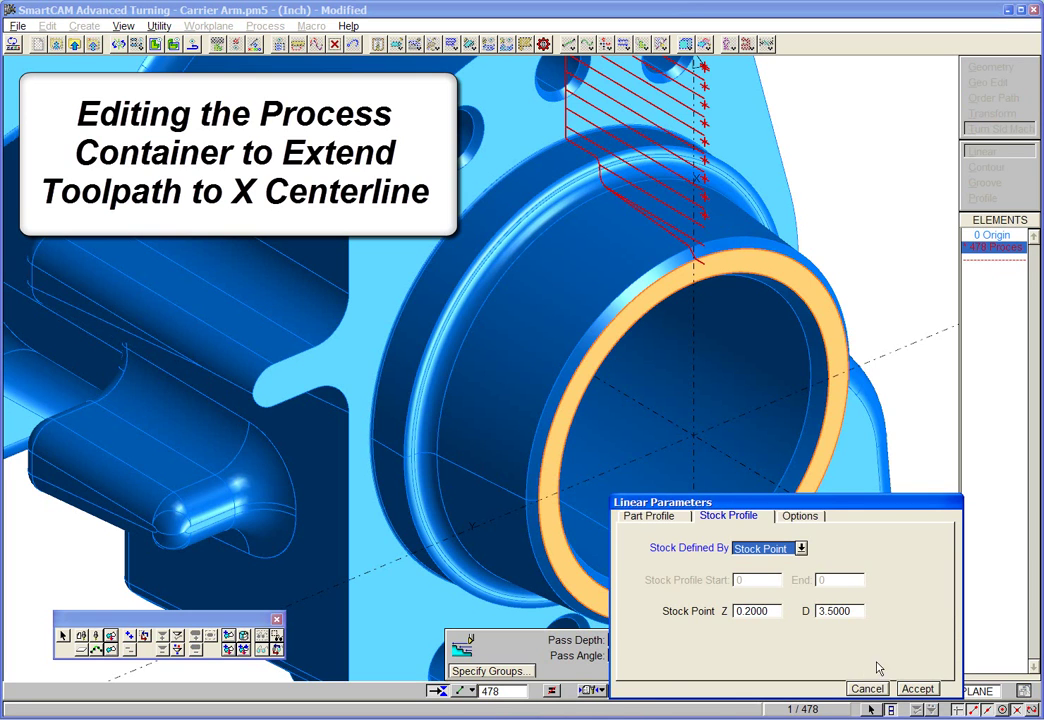
pyautogui.click(661, 525)
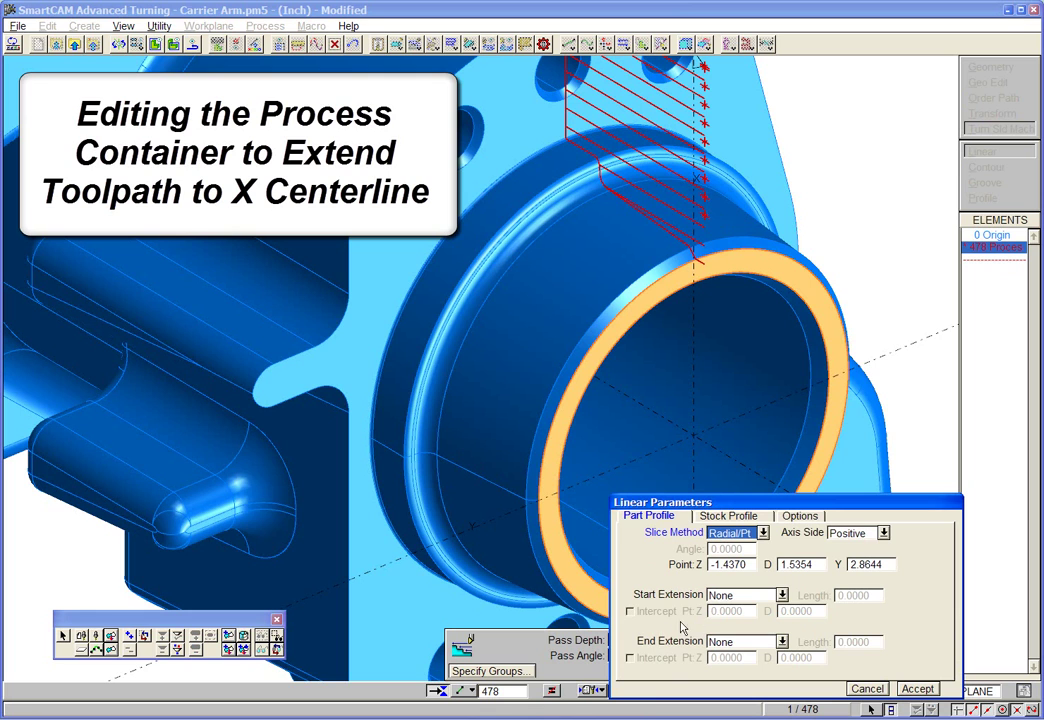
pyautogui.click(783, 641)
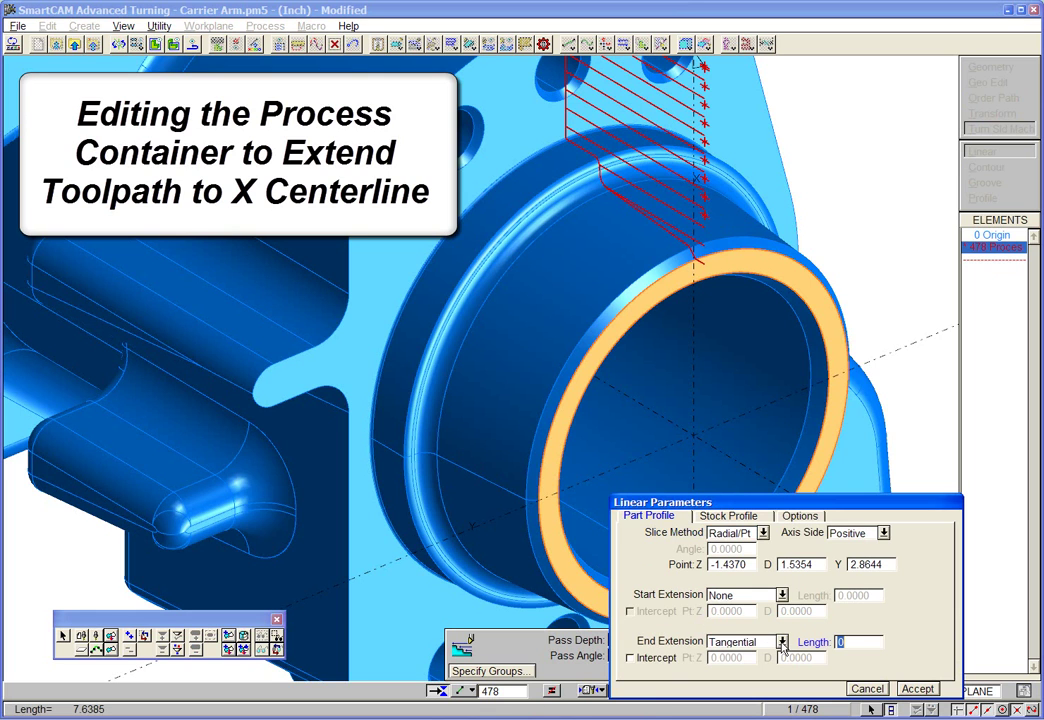
pyautogui.click(784, 642)
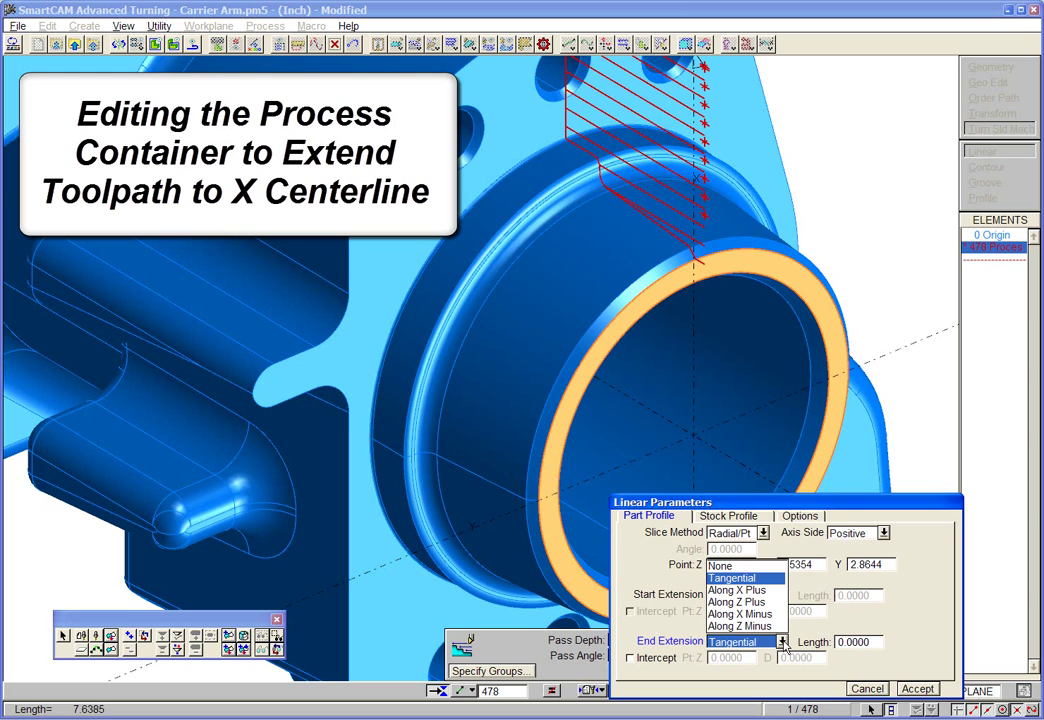
pyautogui.click(745, 579)
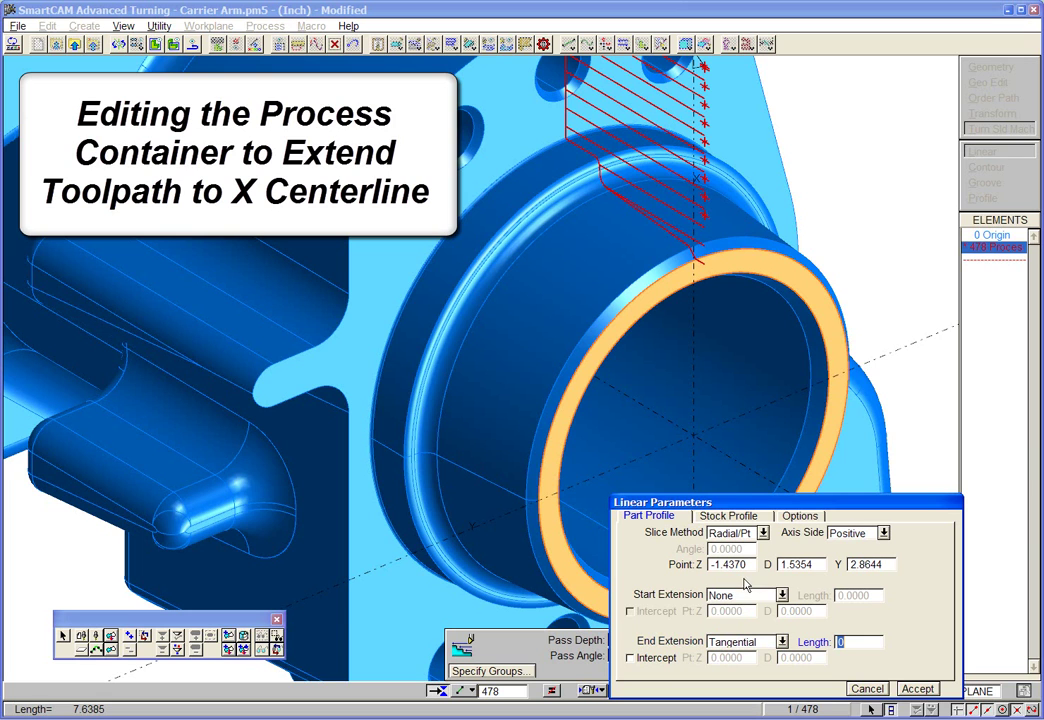
pyautogui.click(631, 659)
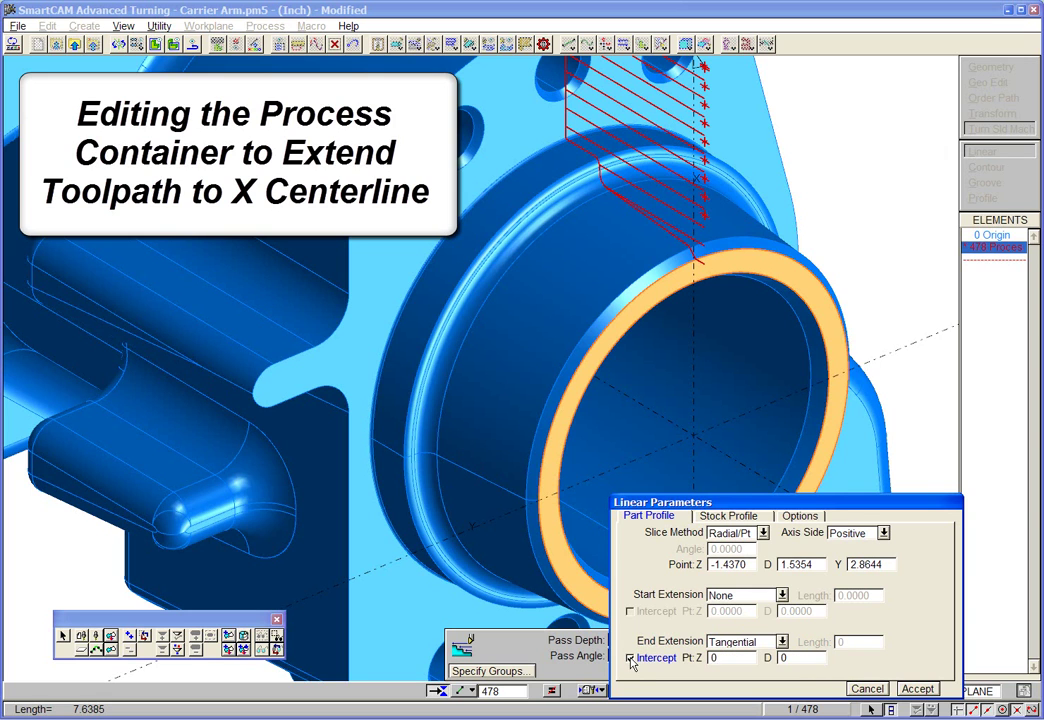
pyautogui.click(930, 695)
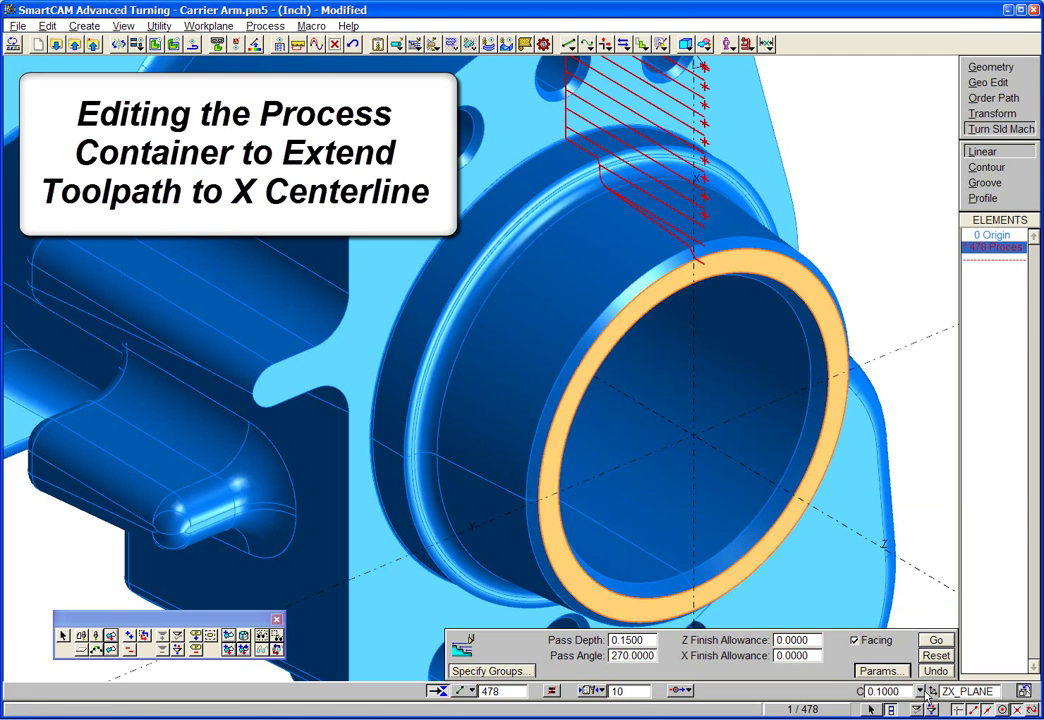
pyautogui.click(930, 643)
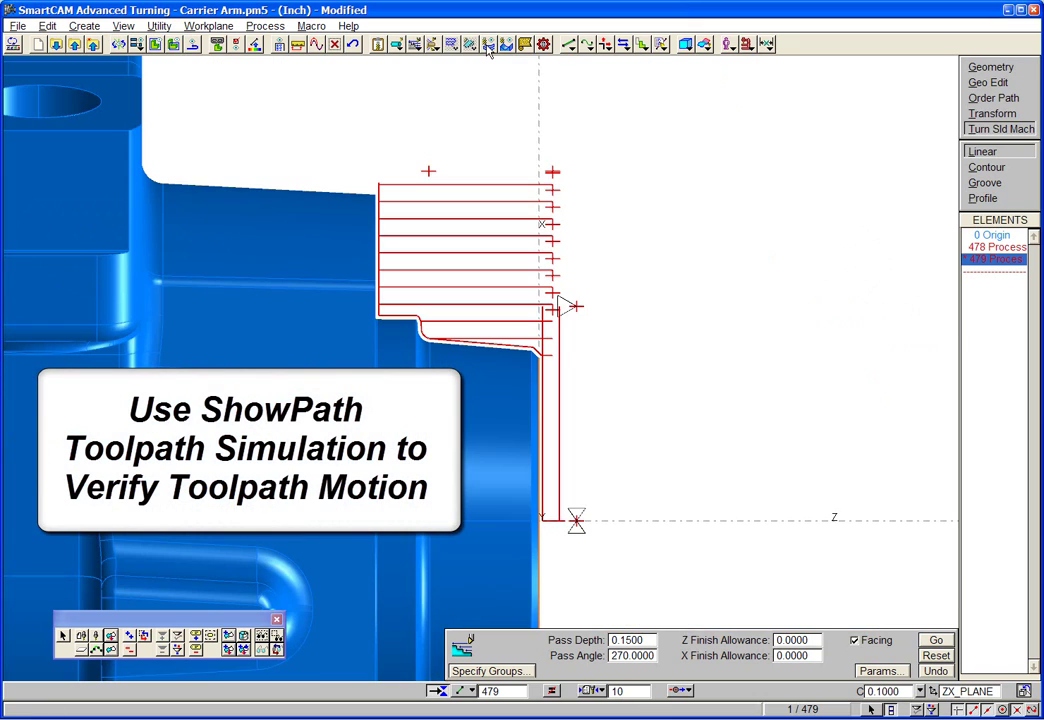
# Simulate the toolpaths of the entire model with Show Path as a 3D tool animation at speed 8
pyautogui.click(488, 47)
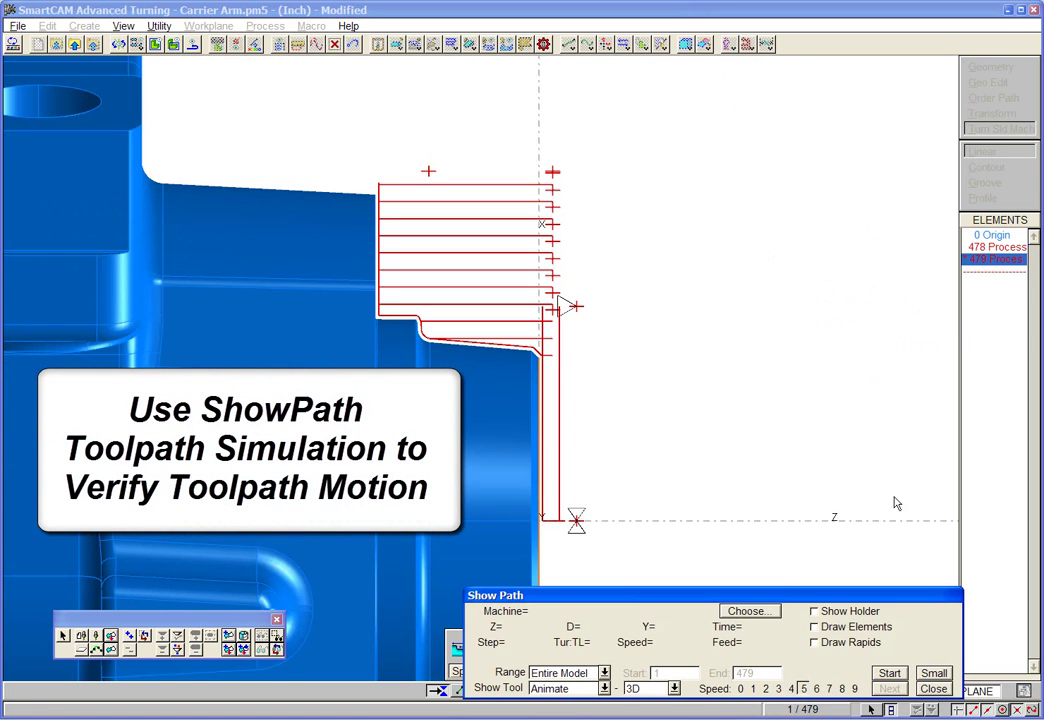
pyautogui.click(842, 689)
pyautogui.click(900, 675)
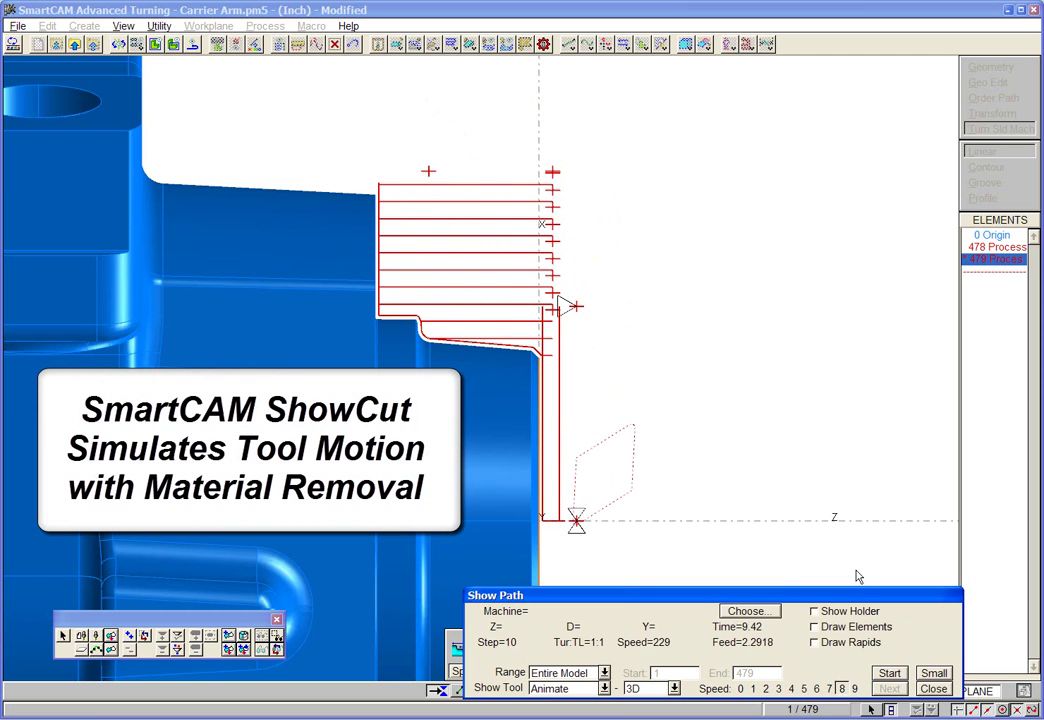
pyautogui.click(933, 689)
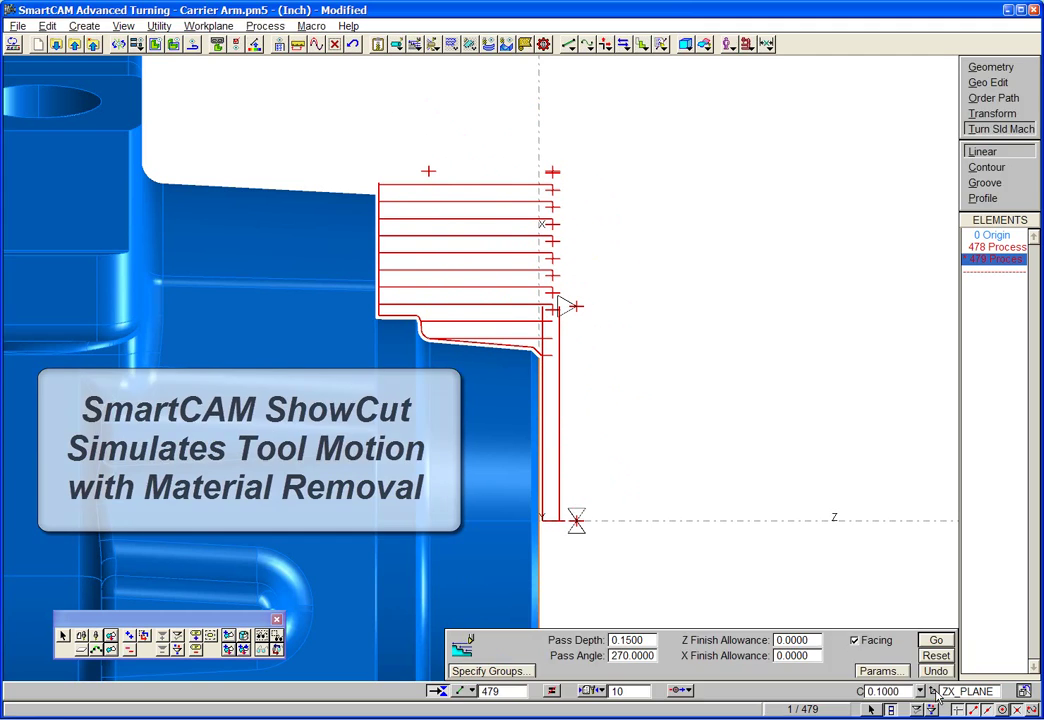